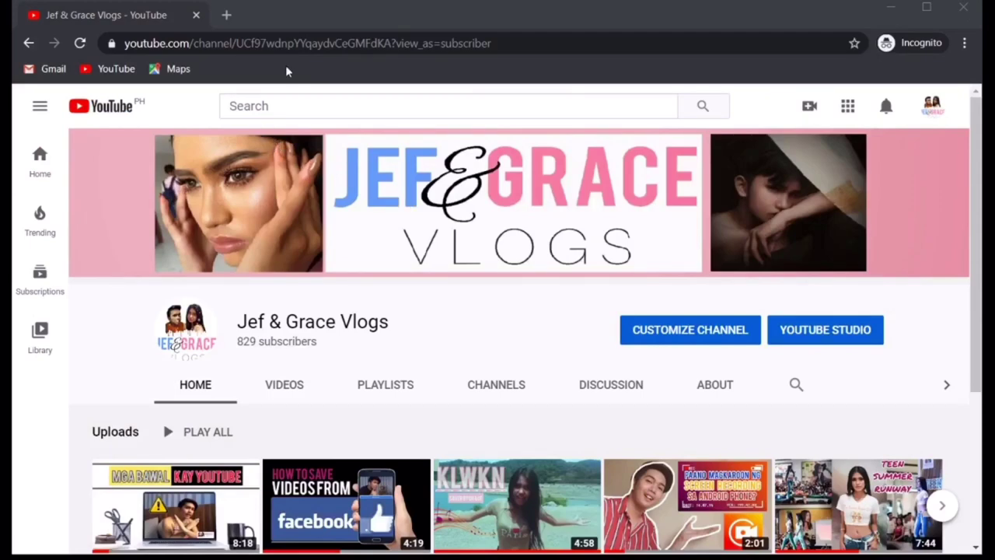
# Step: Focus the browser and open YouTube Studio from the top-right account menu
pyautogui.click(305, 25)
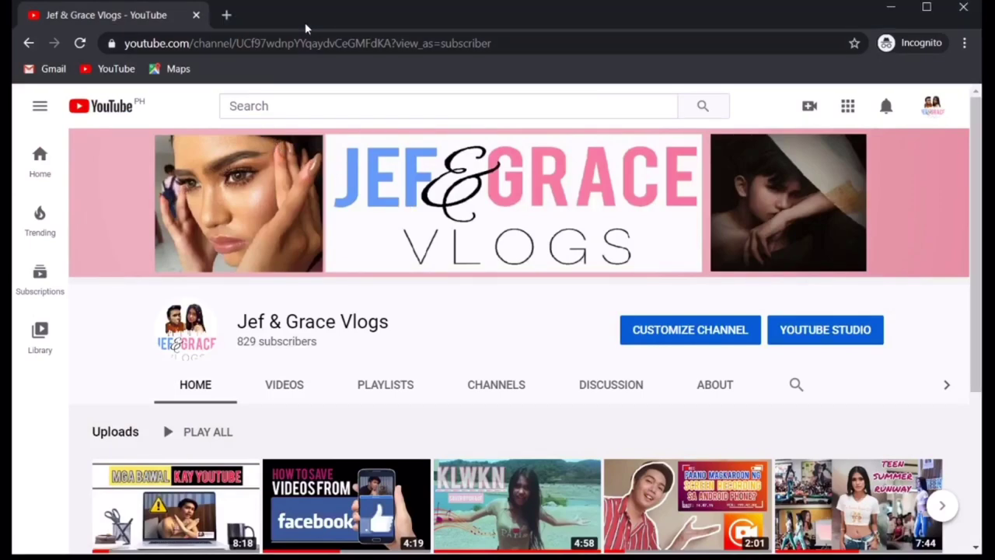
pyautogui.click(929, 113)
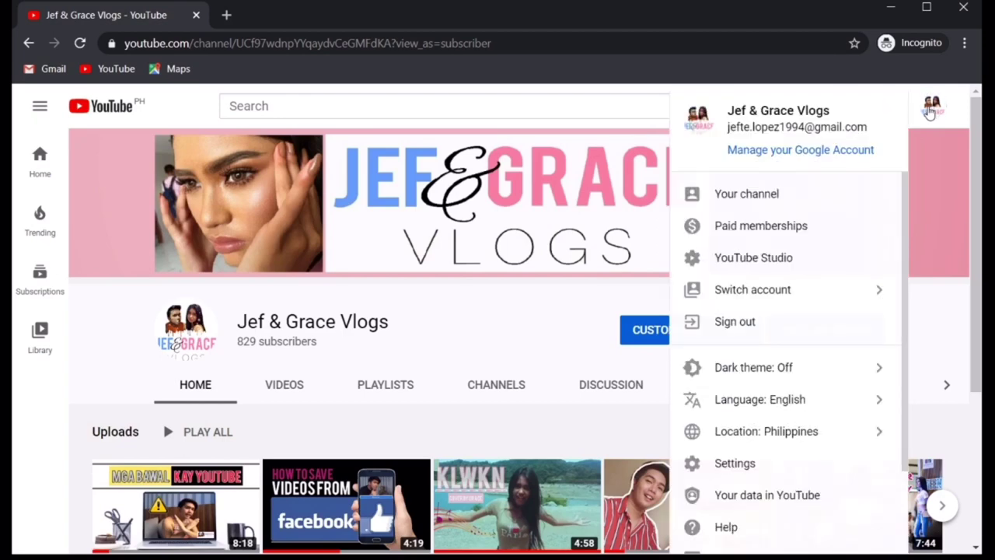
pyautogui.click(795, 259)
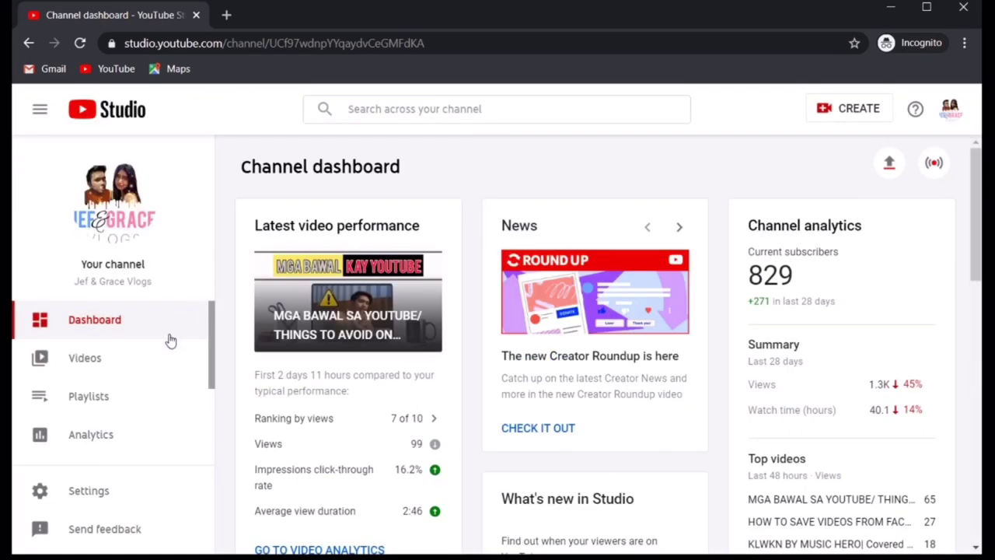
# Step: In the Videos list, show the copyright claim label for the May 29, 2020 pageant video
pyautogui.click(149, 364)
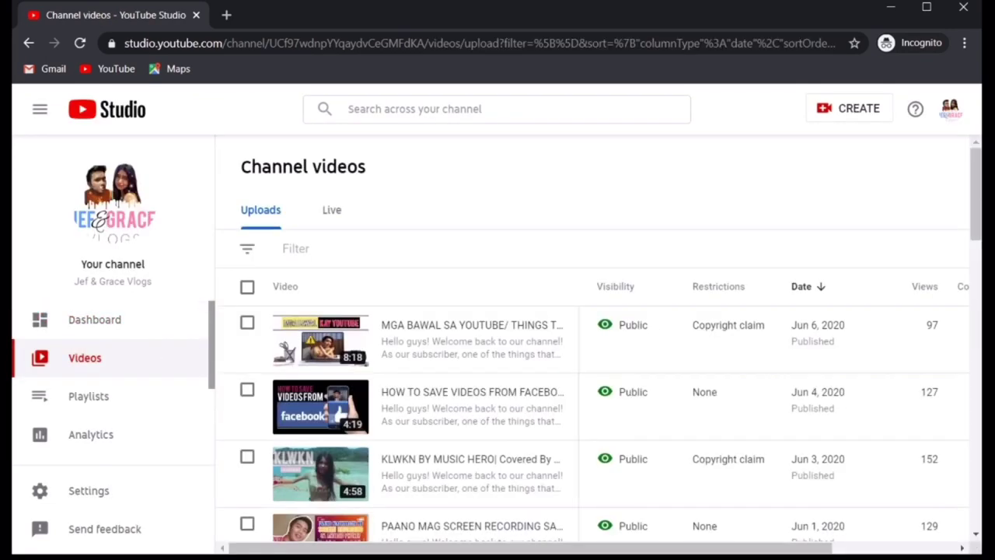
pyautogui.scroll(-2, 978, 189)
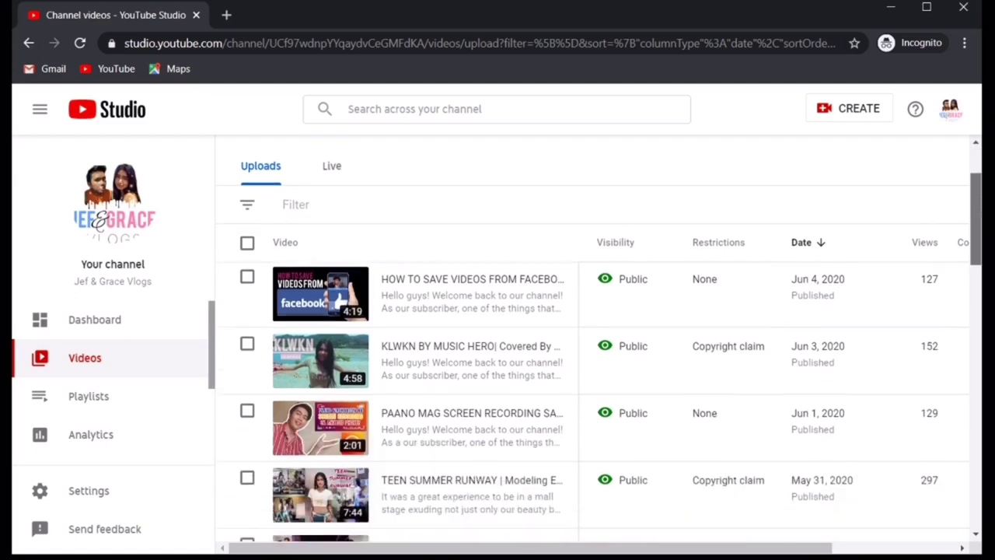
pyautogui.scroll(-2, 599, 402)
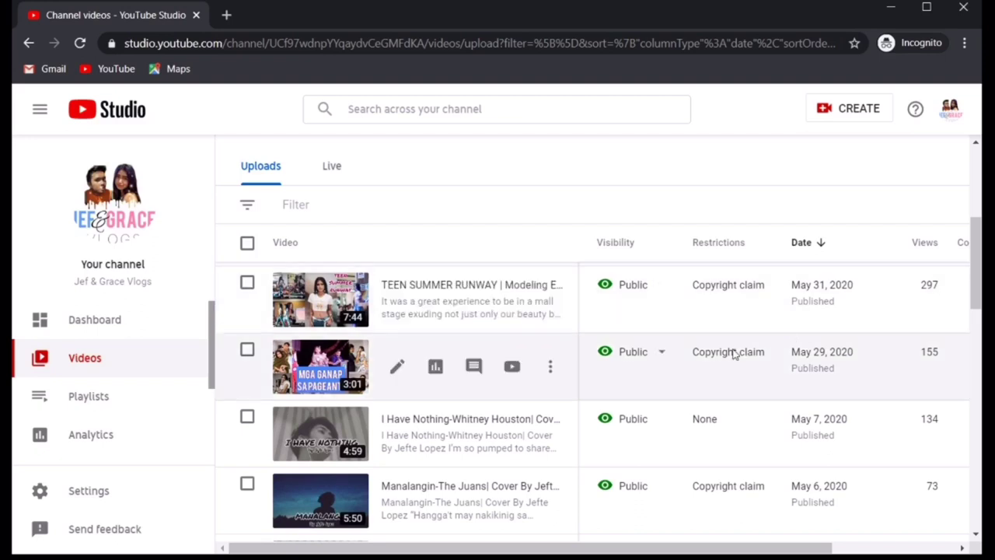
pyautogui.moveTo(717, 353)
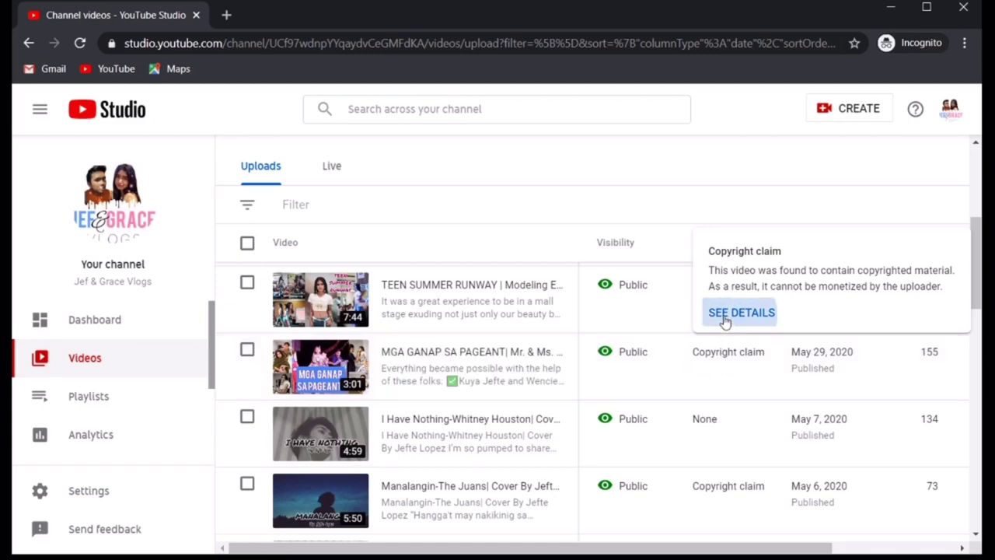
# Step: Open the claim details and read the Miss Independent match at 1:58–2:09
pyautogui.click(719, 245)
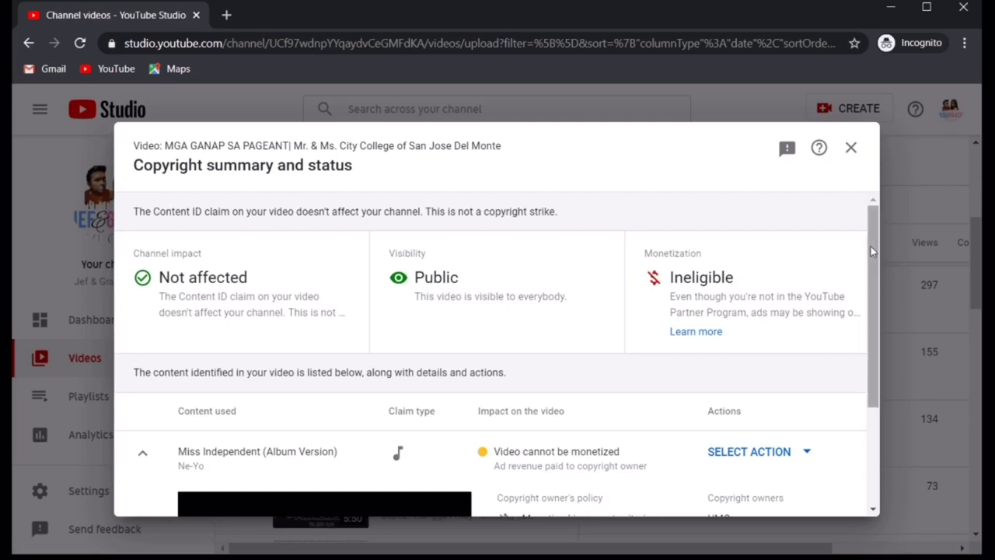
pyautogui.moveTo(870, 246)
pyautogui.mouseDown()
pyautogui.moveTo(879, 299)
pyautogui.moveTo(871, 231)
pyautogui.mouseUp()
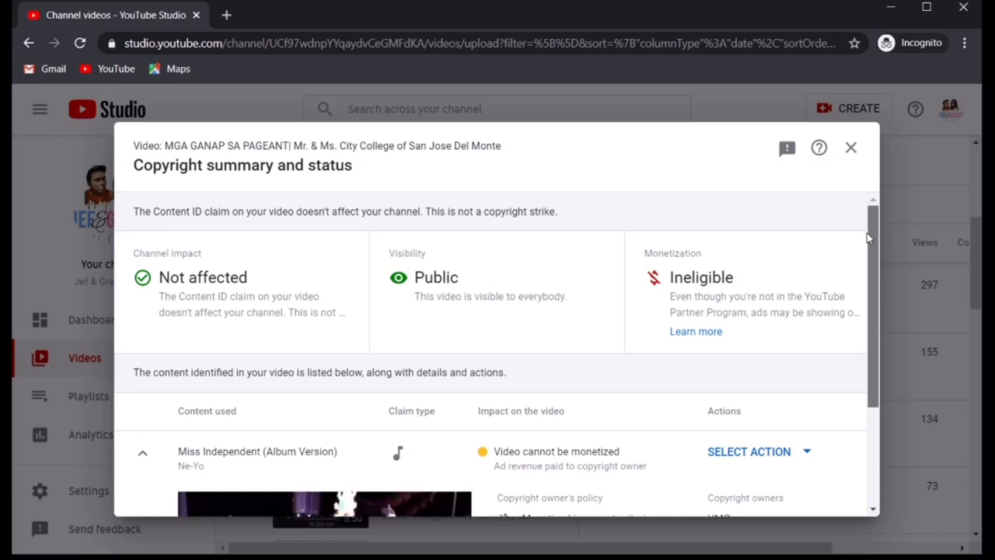
pyautogui.moveTo(874, 245); pyautogui.dragTo(883, 355)
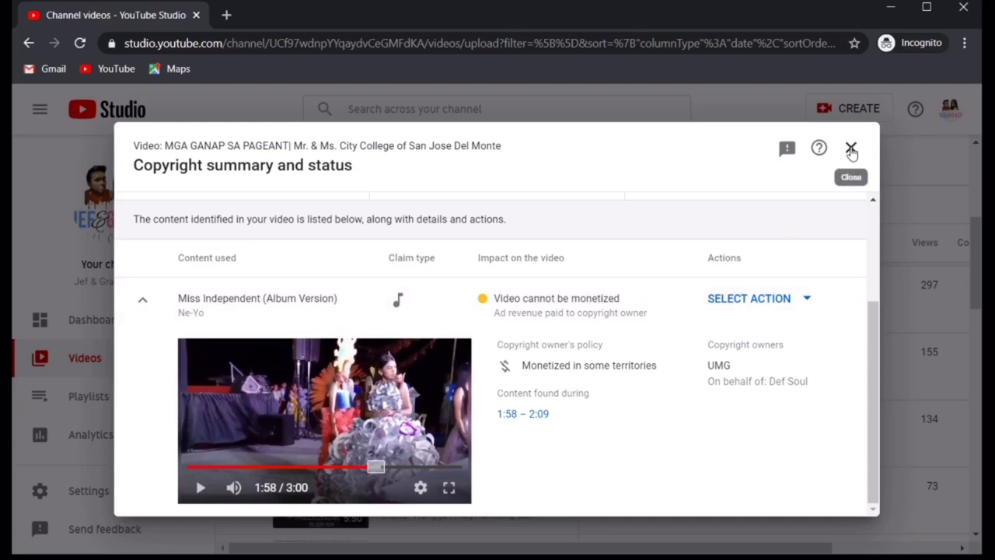
# Step: Close the copyright summary and open the pageant video's details, then its Editor
pyautogui.click(851, 149)
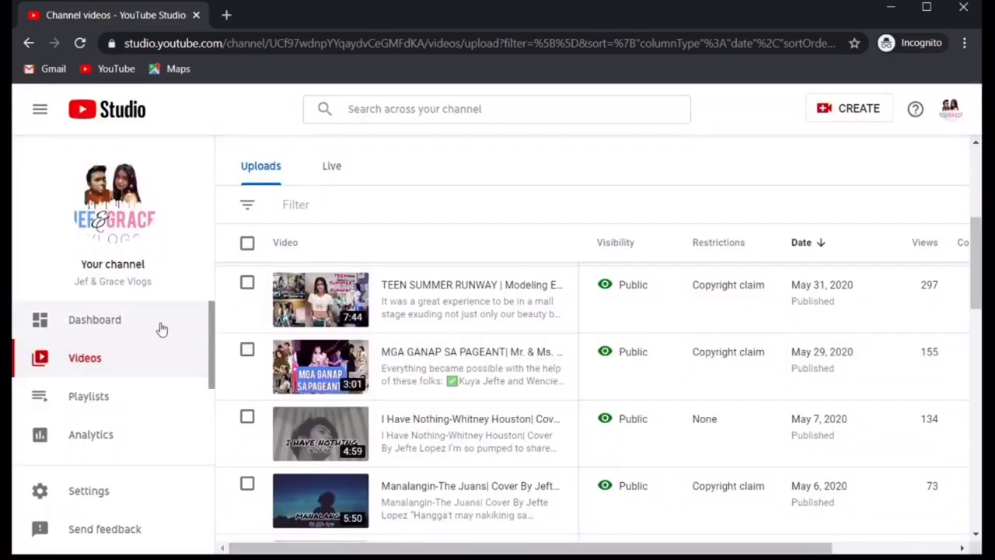
pyautogui.moveTo(399, 367)
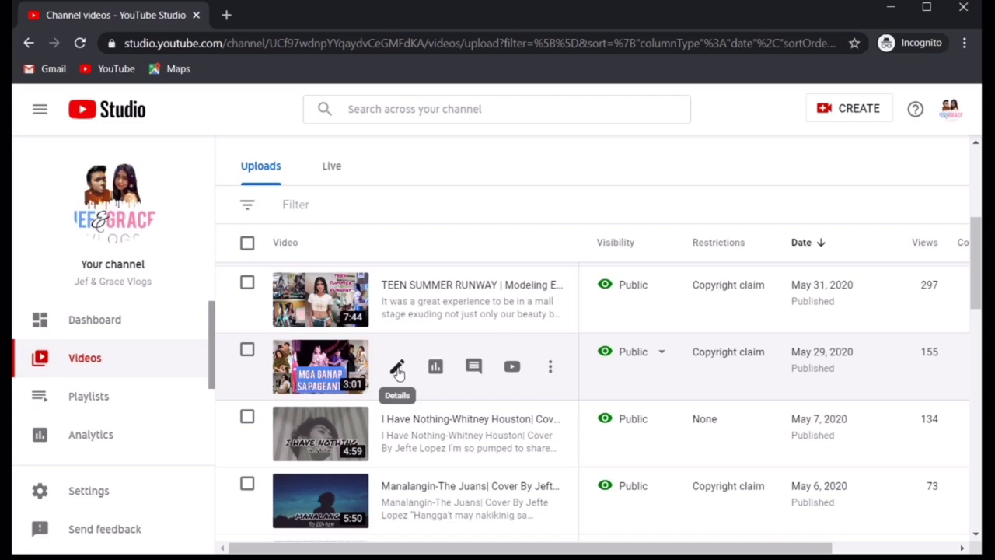
pyautogui.click(397, 369)
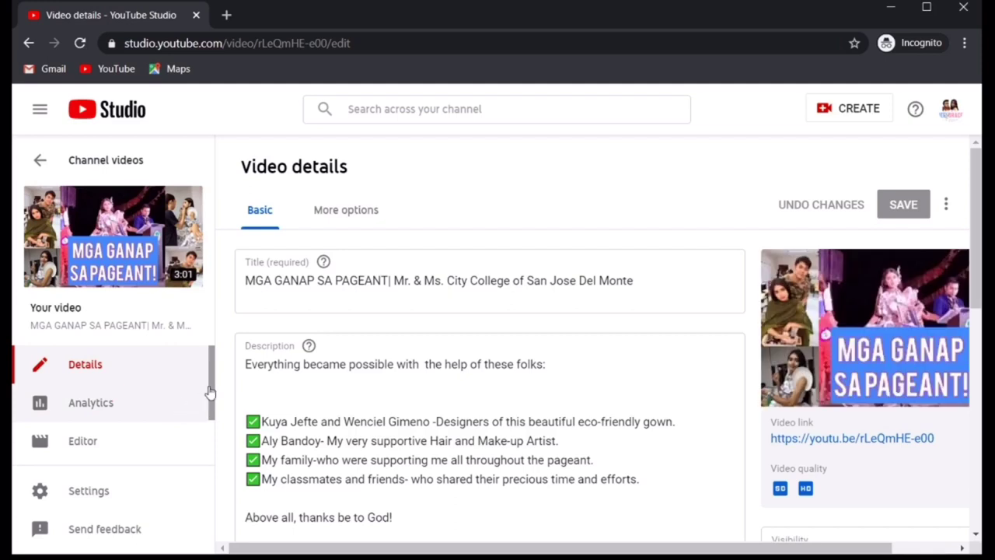
pyautogui.scroll(-1, 211, 391)
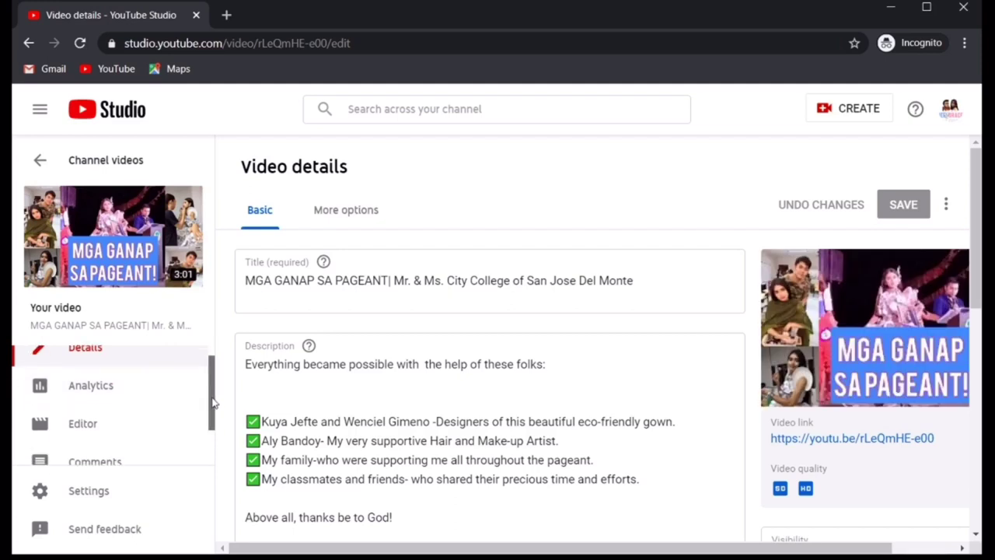
pyautogui.click(158, 413)
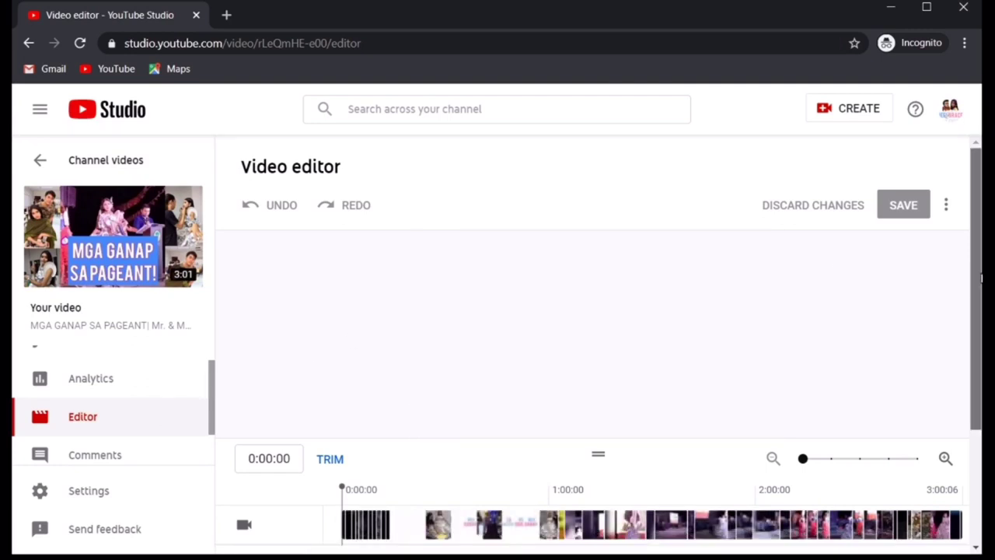
# Step: Expand the pageant video's audio track to open the Add or replace audio library
pyautogui.scroll(-2, 976, 278)
pyautogui.scroll(-1, 609, 388)
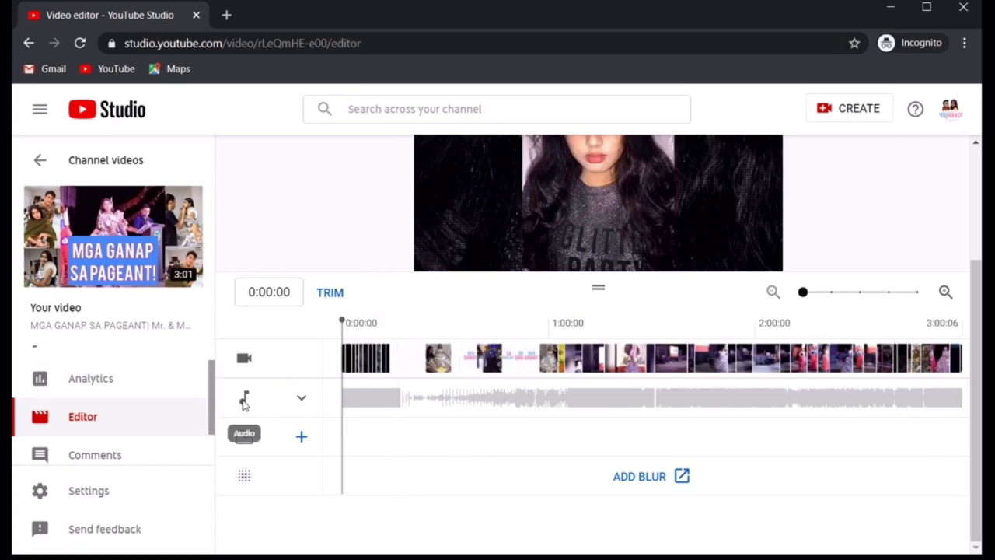
pyautogui.click(304, 401)
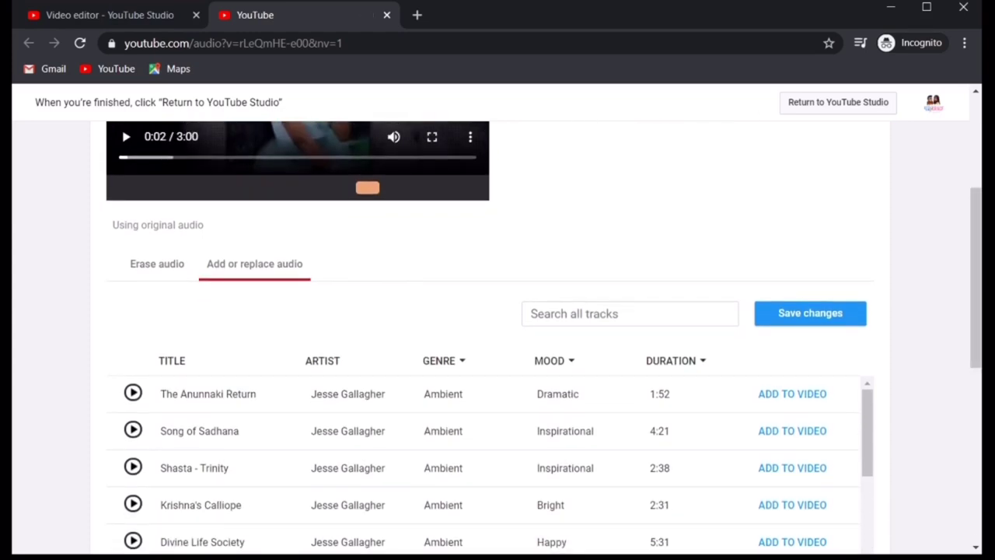
# Step: Search the library for 'MO', preview Geographer's 'Sky Scraper' and add it to the video
pyautogui.click(677, 310)
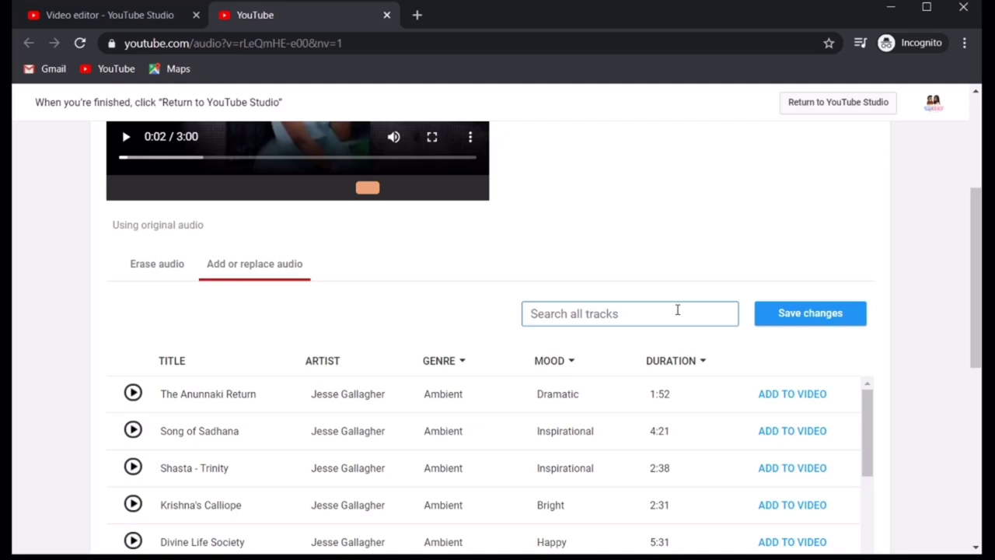
pyautogui.write('MODEL')
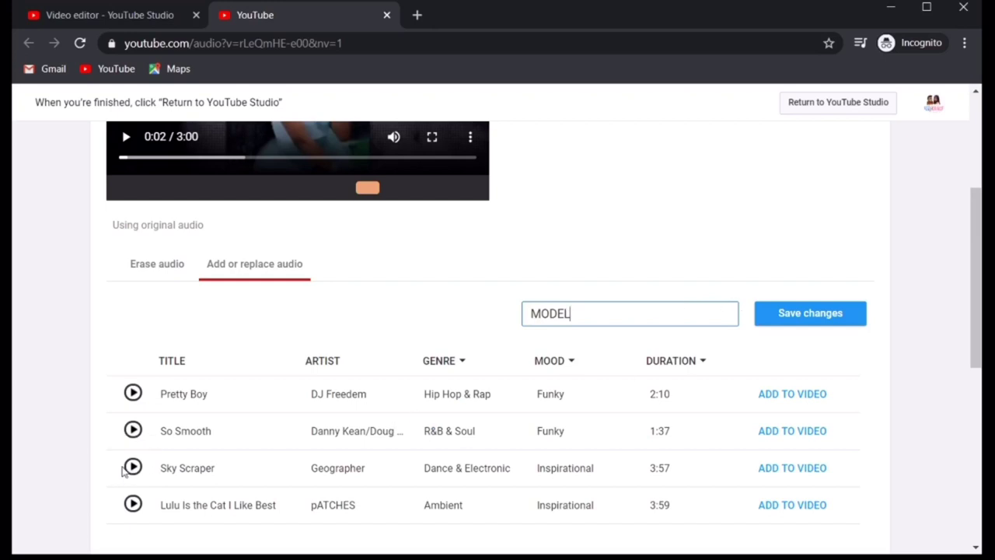
pyautogui.click(133, 468)
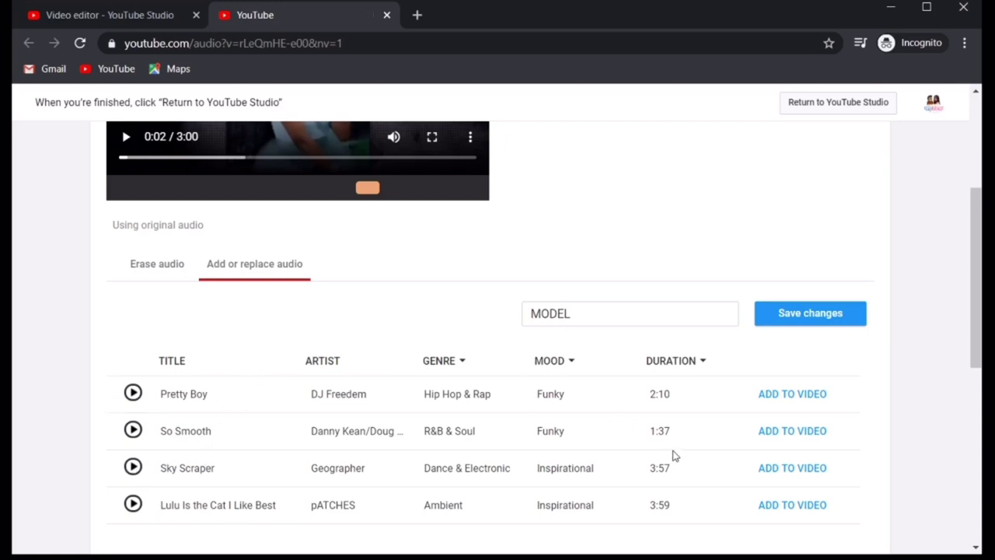
pyautogui.click(807, 473)
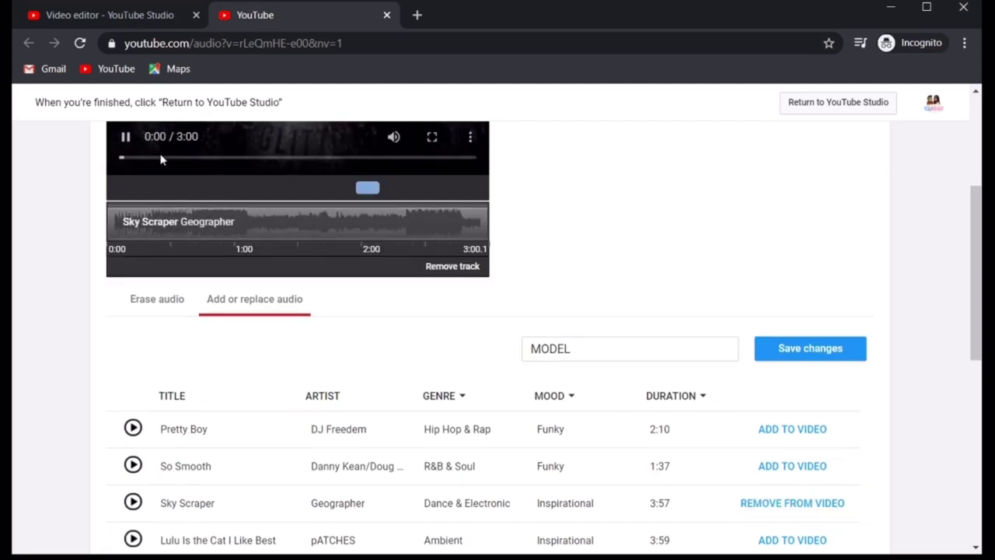
# Step: Pause the preview and trim Sky Scraper on the timeline to span 1:30–2:40
pyautogui.click(126, 139)
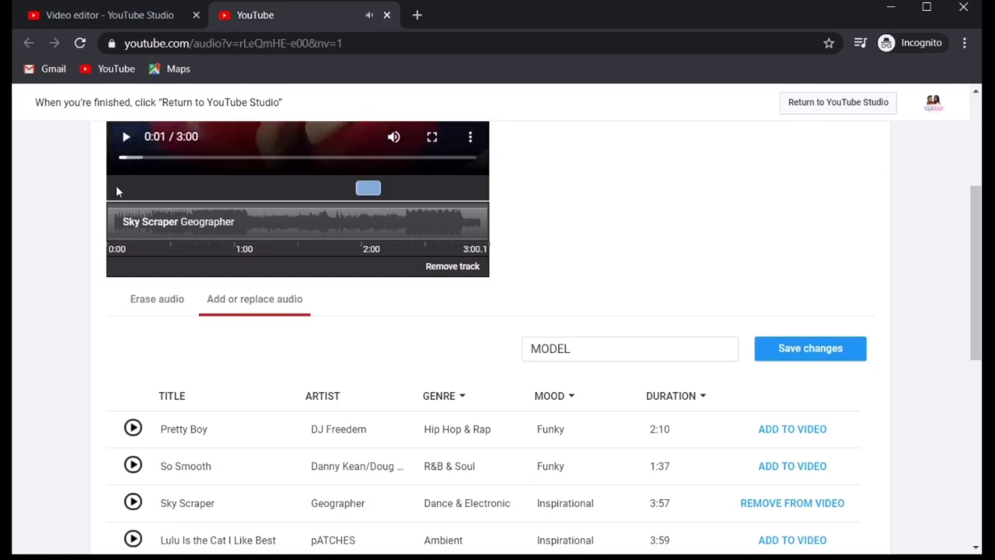
pyautogui.moveTo(109, 216); pyautogui.dragTo(301, 235)
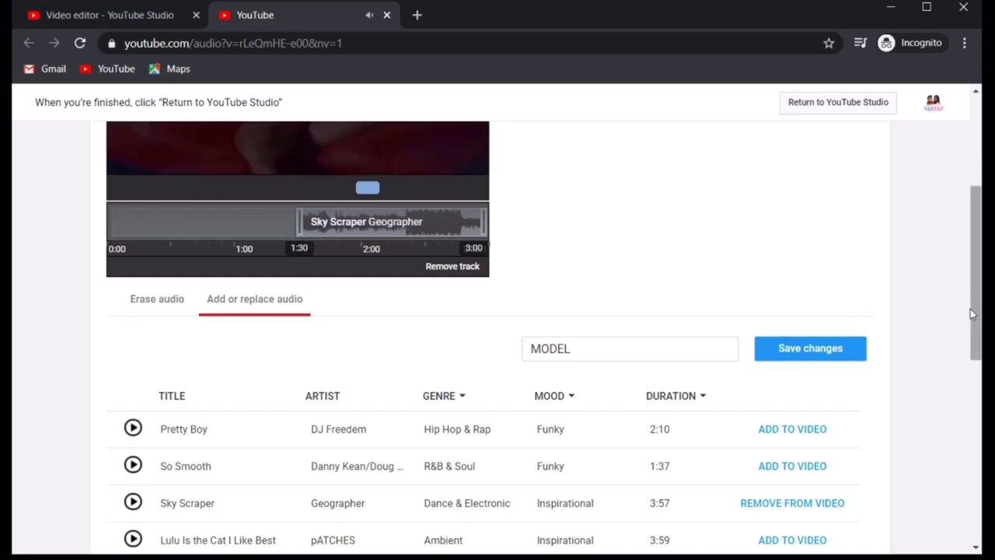
pyautogui.moveTo(970, 318); pyautogui.dragTo(970, 242)
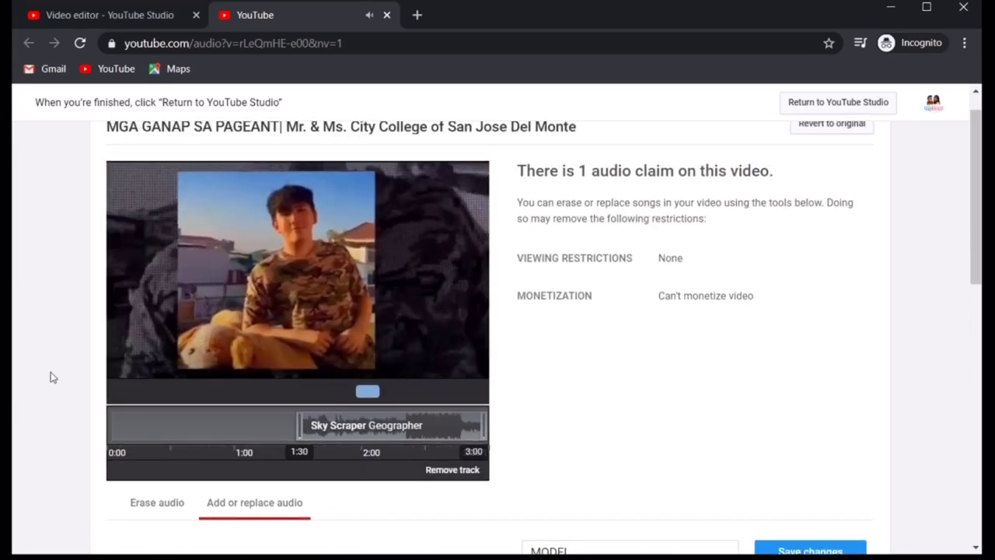
pyautogui.click(125, 343)
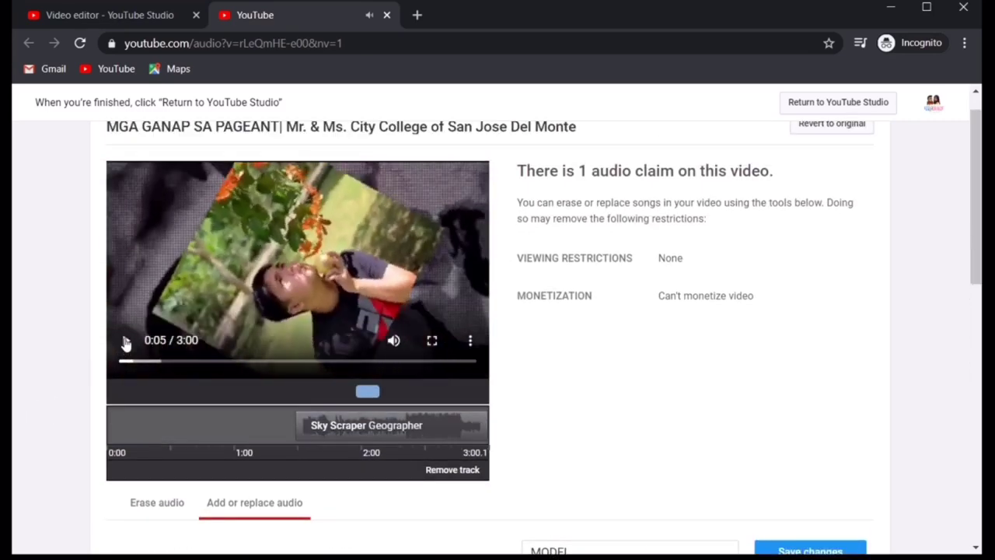
pyautogui.moveTo(481, 427); pyautogui.dragTo(440, 430)
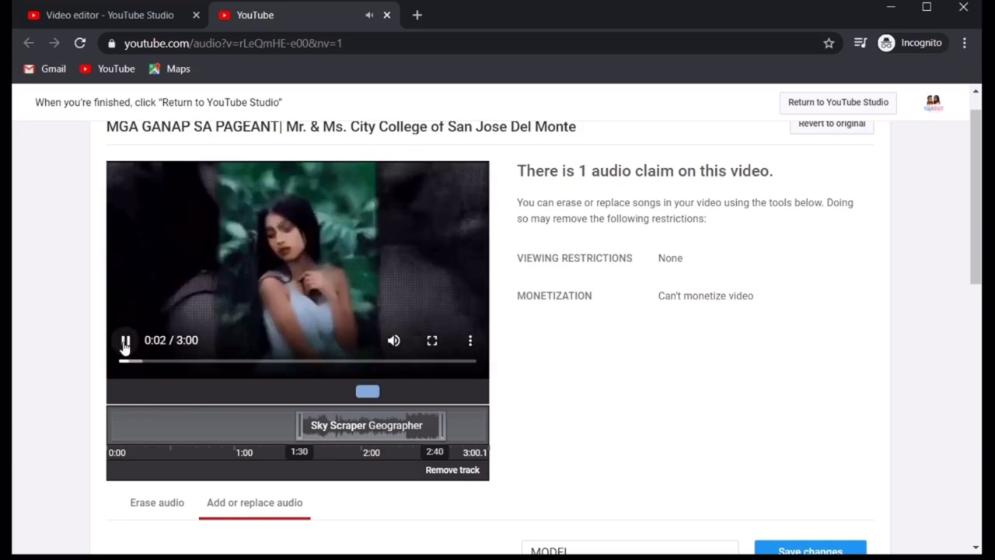
pyautogui.click(124, 342)
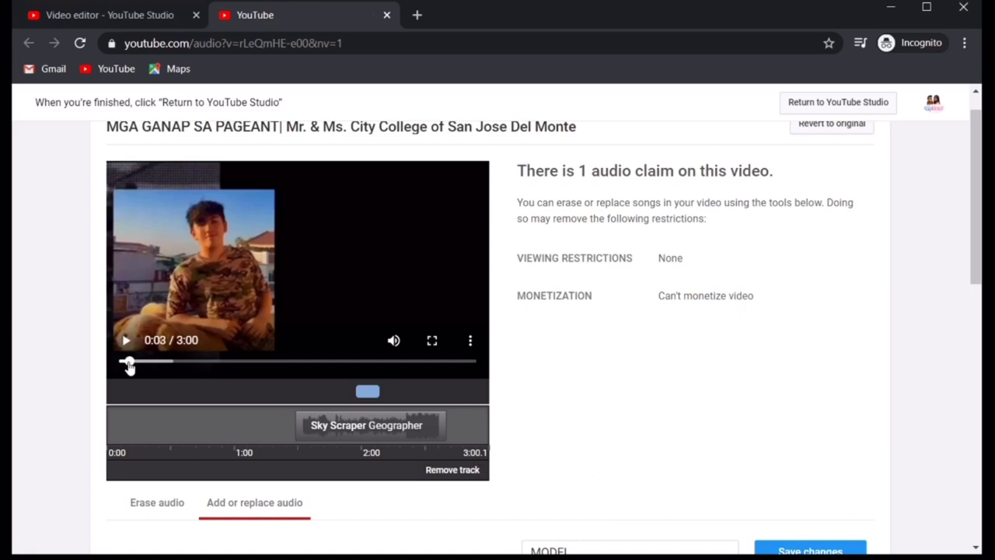
pyautogui.moveTo(129, 366); pyautogui.dragTo(293, 378)
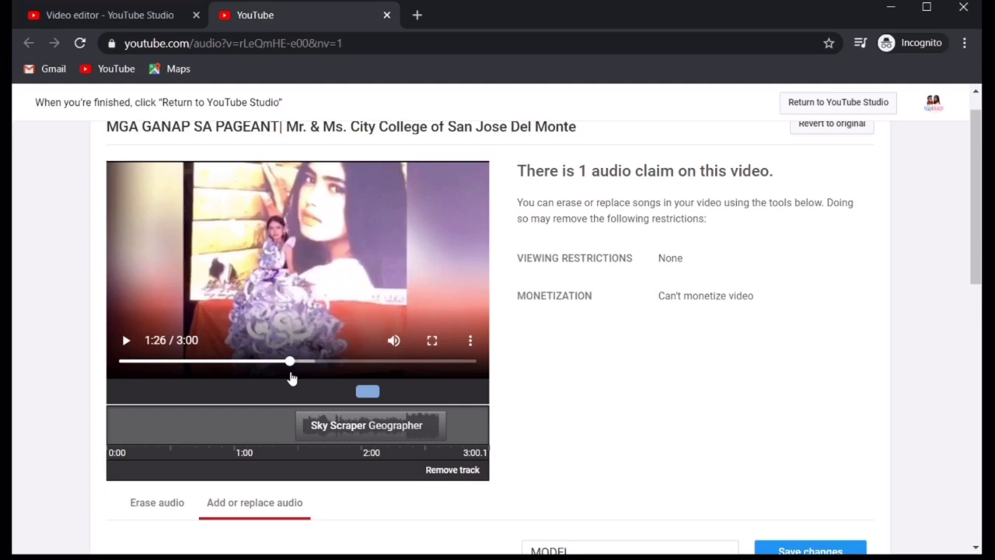
pyautogui.moveTo(292, 378); pyautogui.dragTo(297, 379)
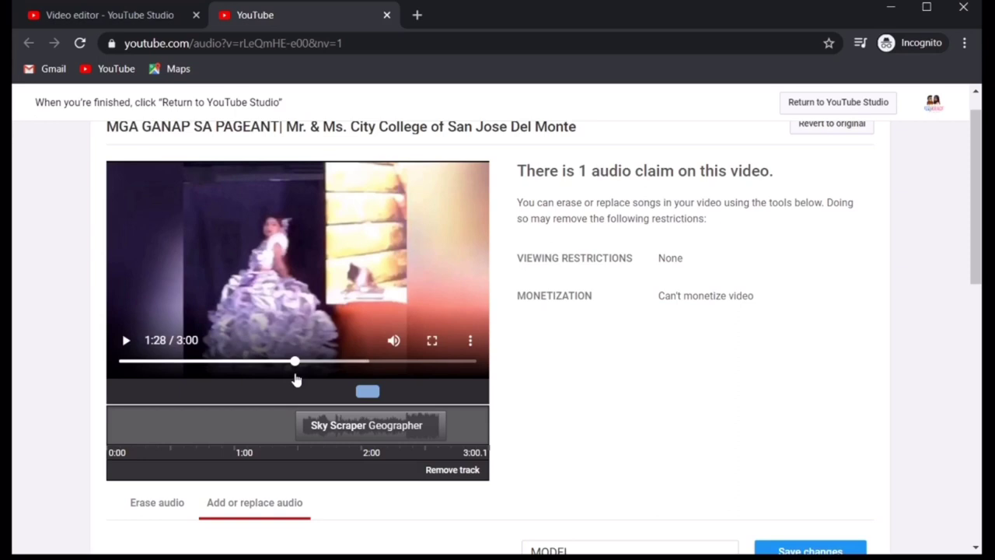
pyautogui.moveTo(296, 380); pyautogui.dragTo(296, 379)
pyautogui.click(126, 340)
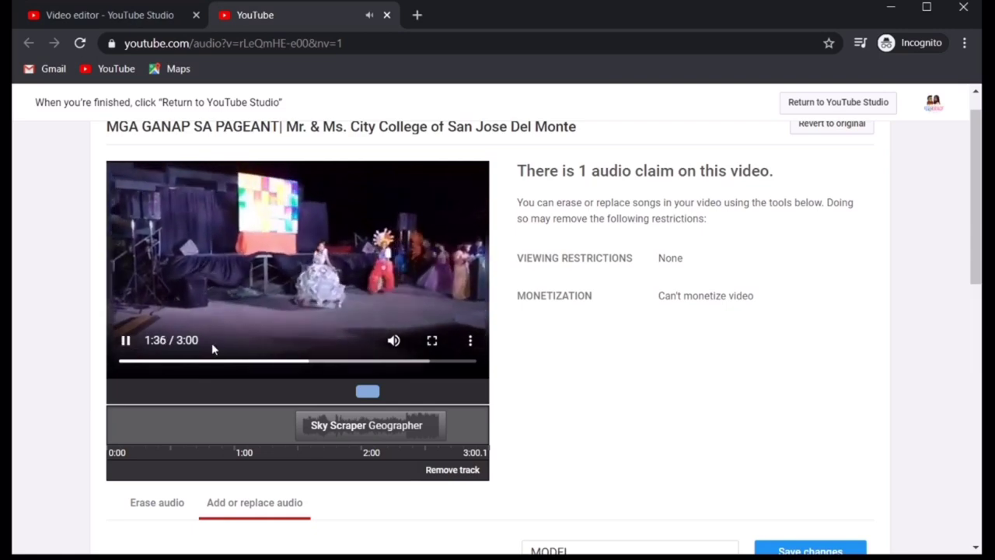
pyautogui.moveTo(392, 342)
pyautogui.moveTo(368, 343); pyautogui.dragTo(344, 344)
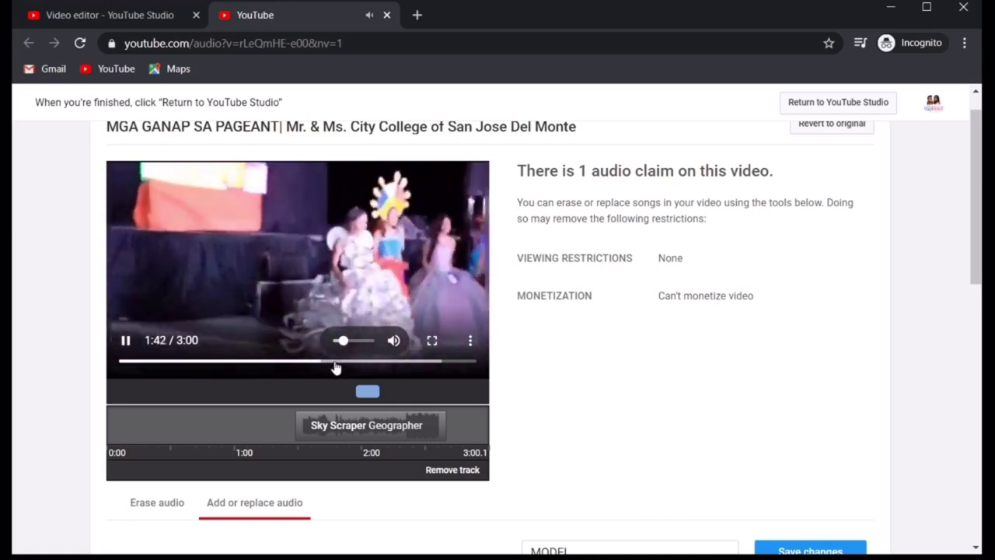
pyautogui.moveTo(328, 366); pyautogui.dragTo(415, 373)
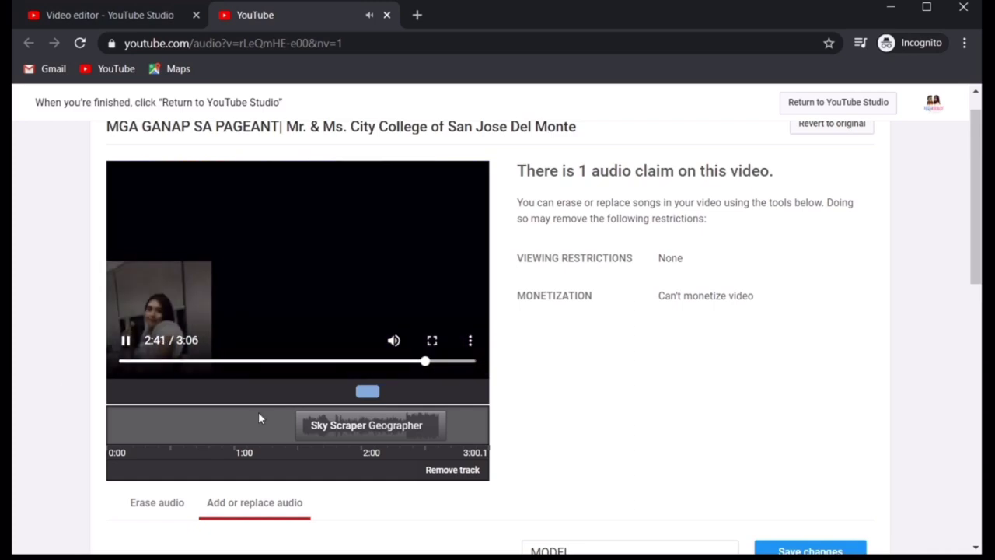
pyautogui.click(126, 343)
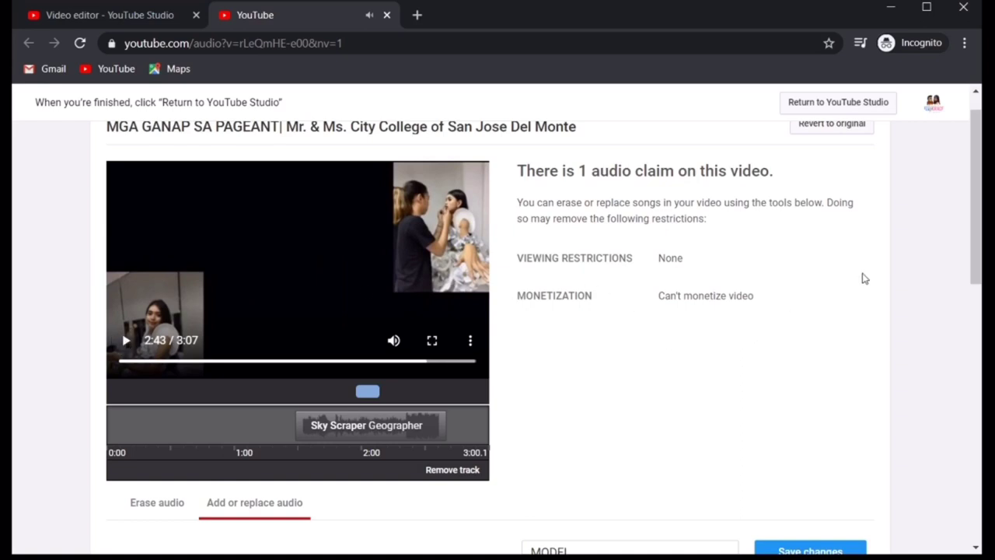
# Step: Save the Sky Scraper audio changes and confirm in the 'This might take a while' dialog
pyautogui.scroll(-3, 964, 266)
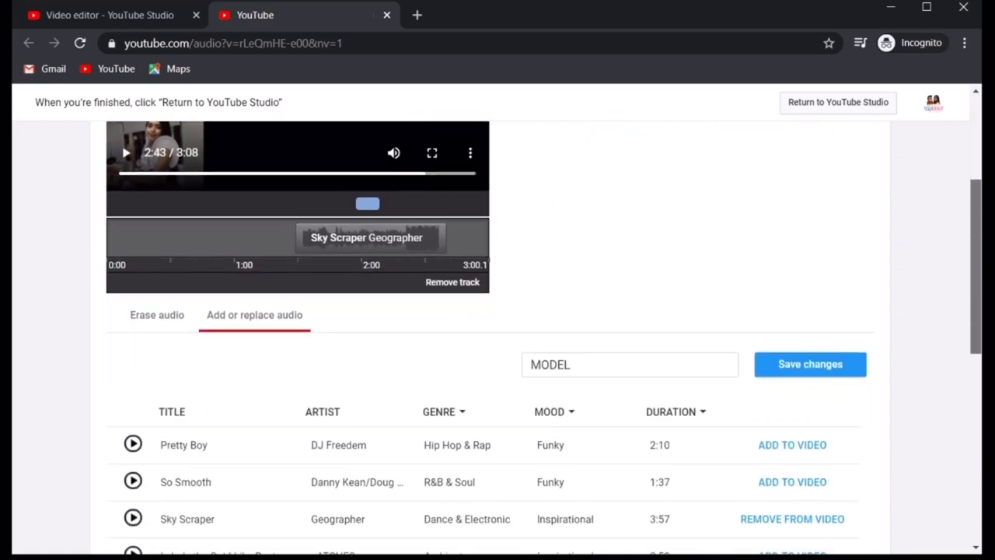
pyautogui.scroll(2, 981, 285)
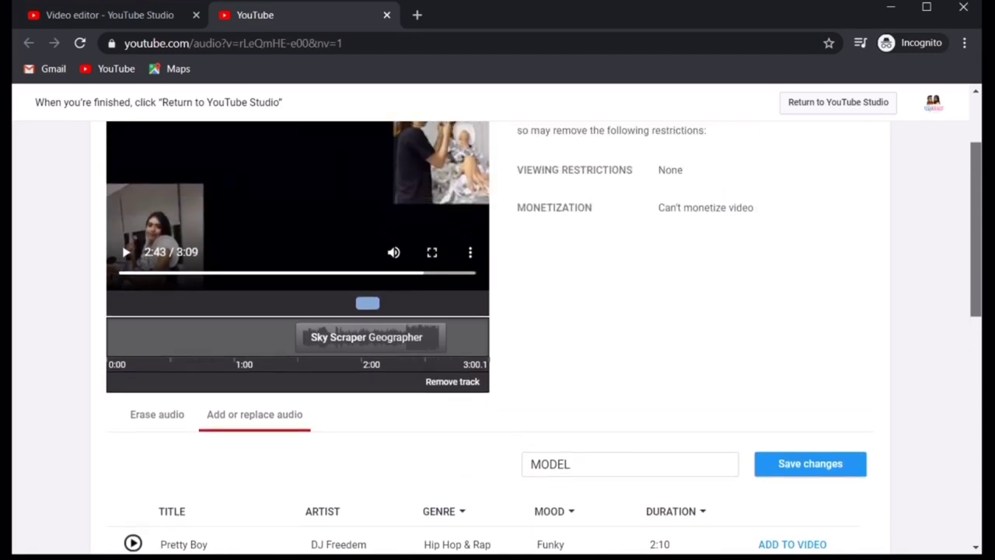
pyautogui.scroll(-3, 981, 284)
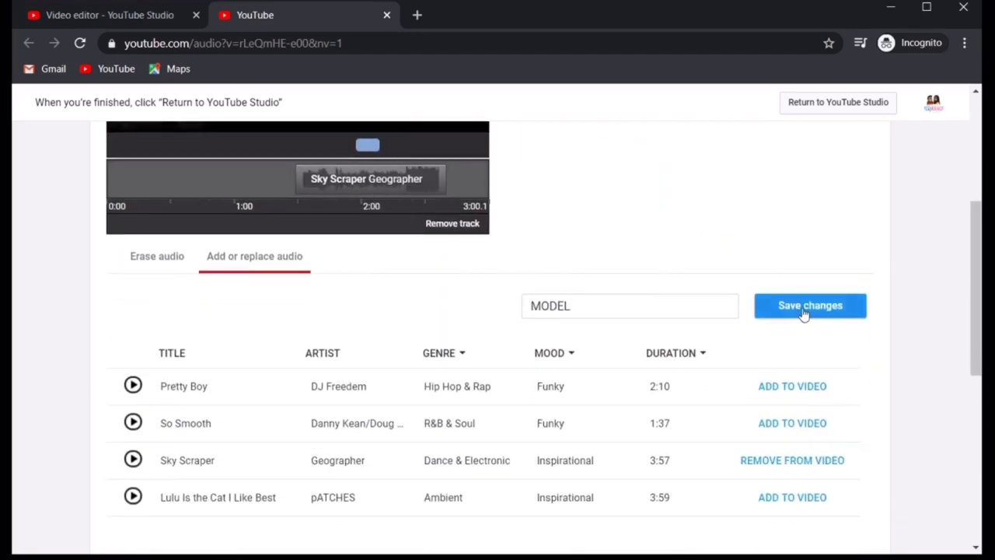
pyautogui.click(805, 309)
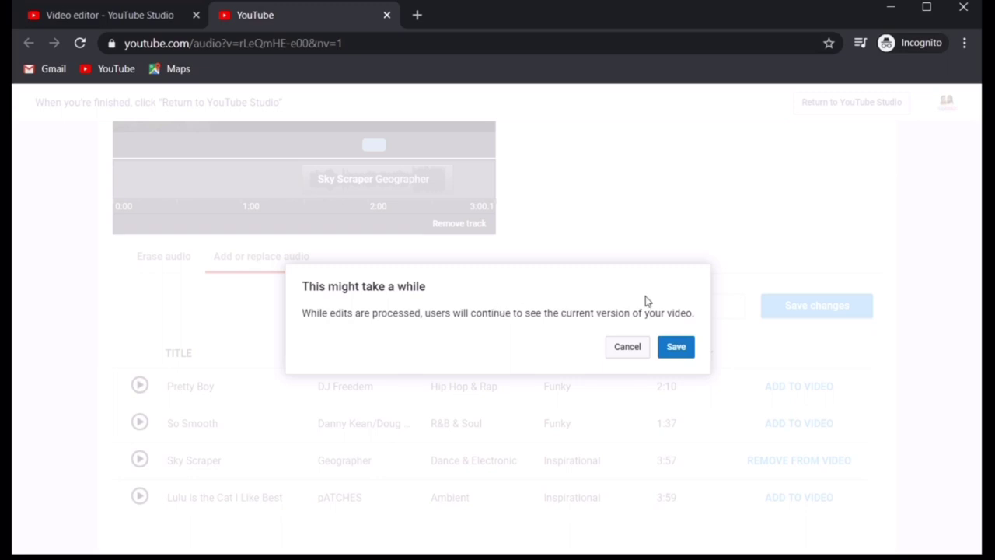
pyautogui.click(676, 345)
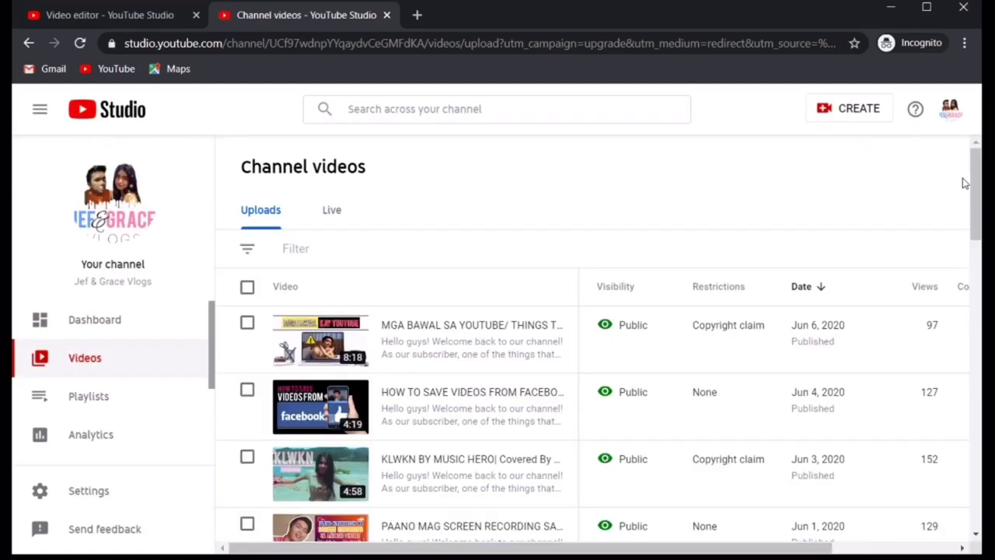
# Step: Open the MGA GANAP SA PAGEANT video's details and launch its public watch page
pyautogui.moveTo(975, 184)
pyautogui.mouseDown()
pyautogui.moveTo(979, 202)
pyautogui.moveTo(981, 181)
pyautogui.mouseUp()
pyautogui.moveTo(976, 224); pyautogui.dragTo(976, 286)
pyautogui.click(331, 404)
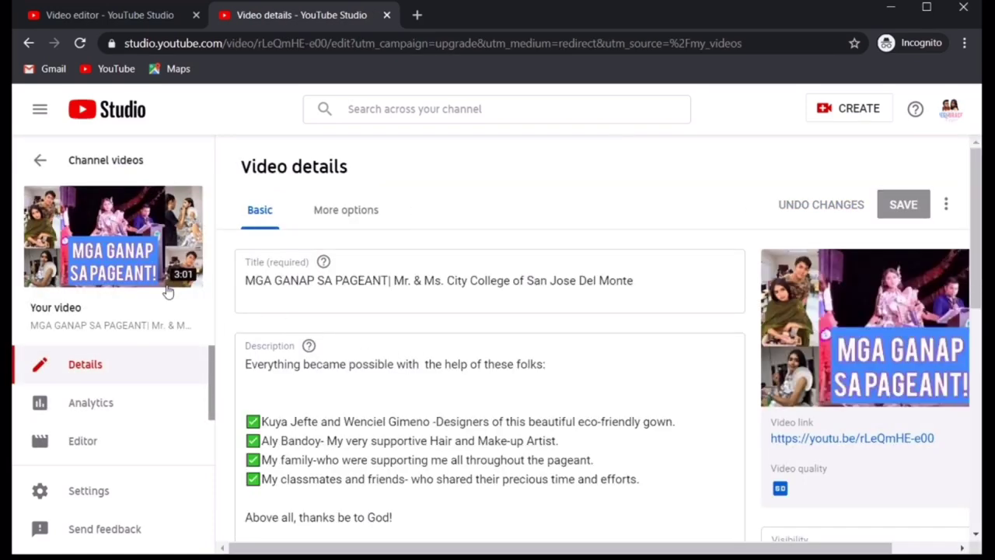
pyautogui.click(158, 276)
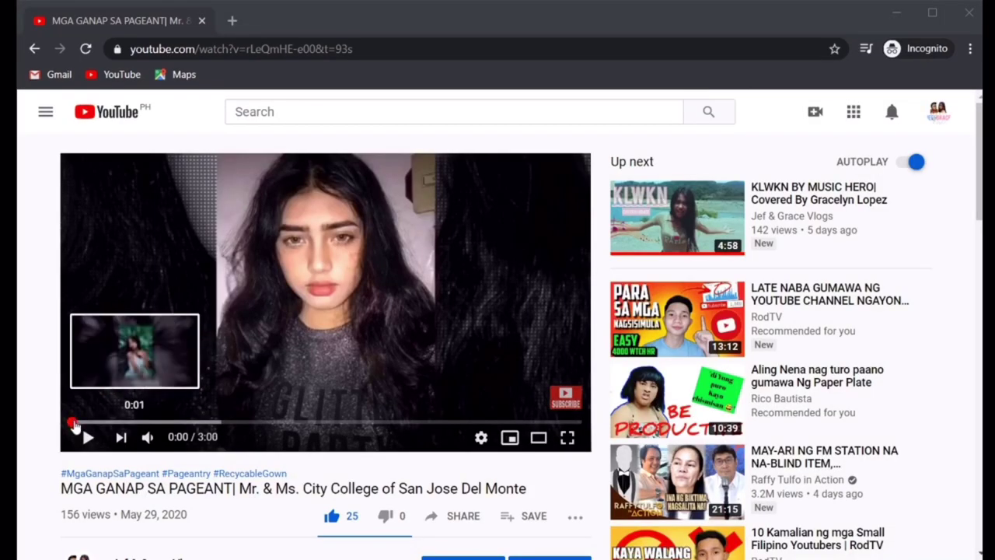
# Step: Play the published video from about 1:29, skip to 2:36, and pause at 2:41
pyautogui.moveTo(75, 427); pyautogui.dragTo(323, 428)
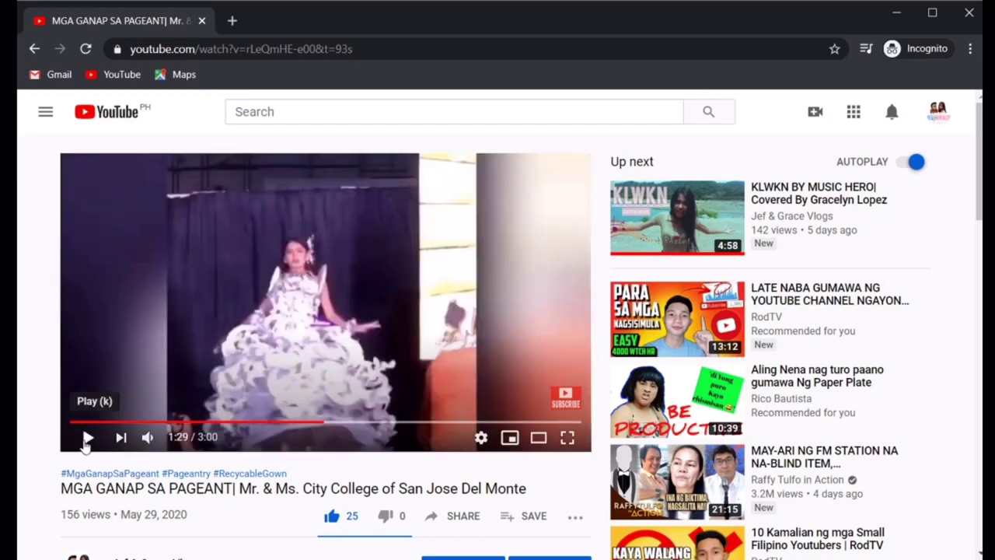
pyautogui.click(88, 439)
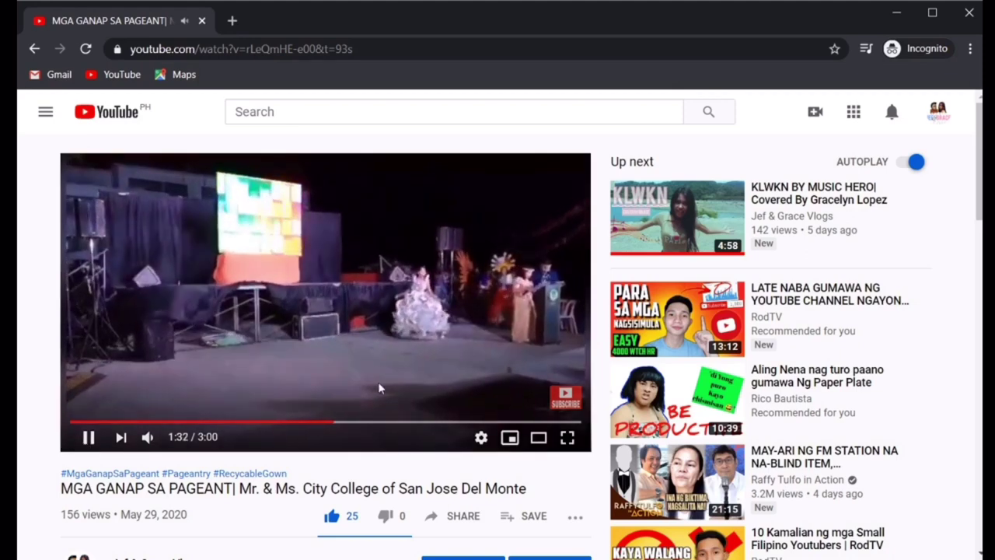
pyautogui.moveTo(336, 426); pyautogui.dragTo(520, 427)
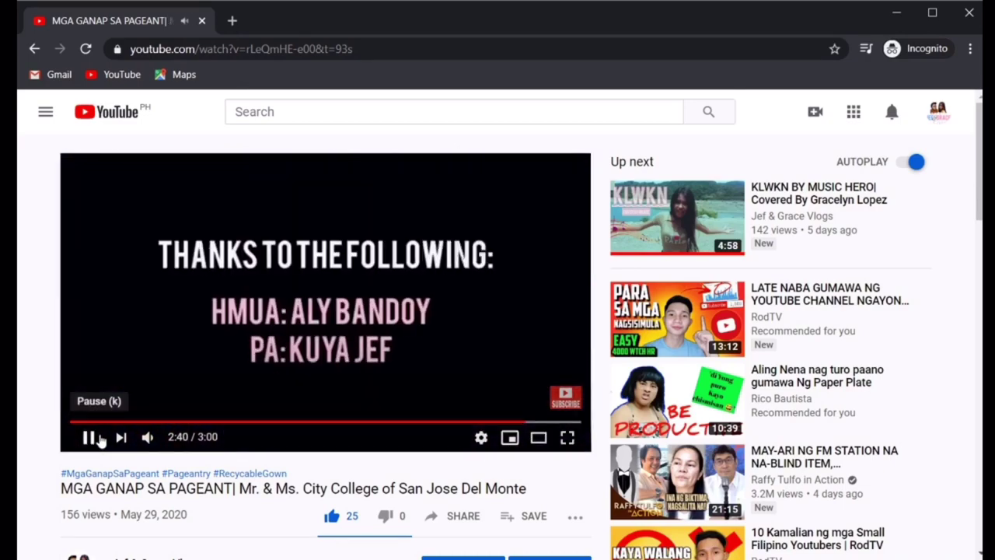
pyautogui.click(99, 440)
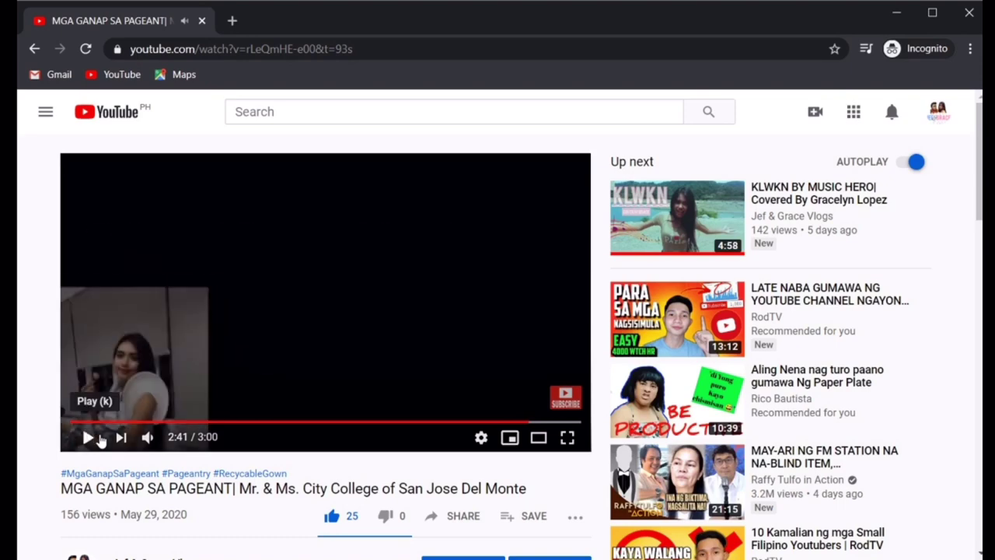